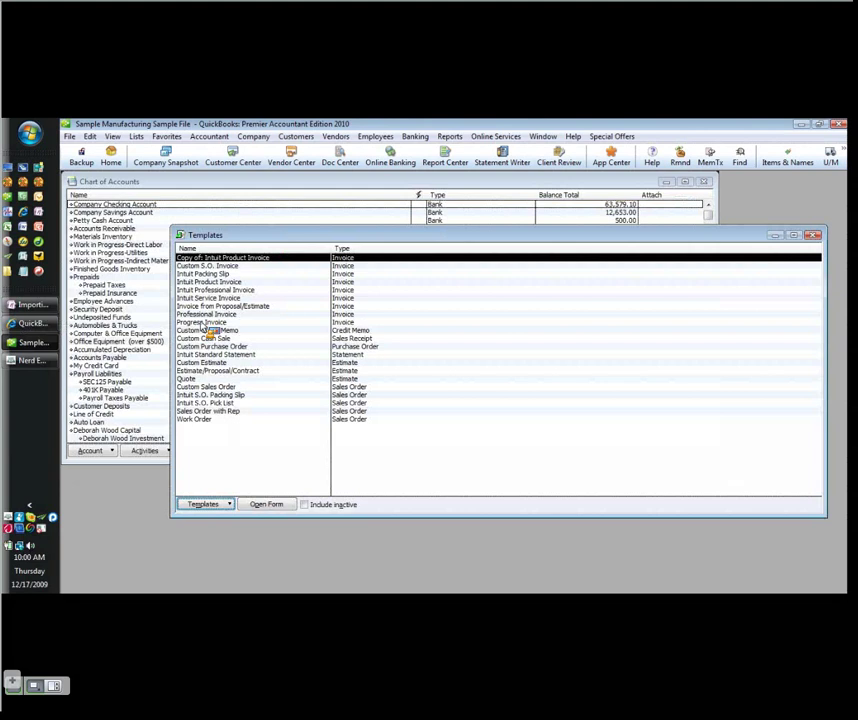
Start exporting the Progress Invoice template into a new folder 'Import Export Lists and Templates'
left_click(211, 508)
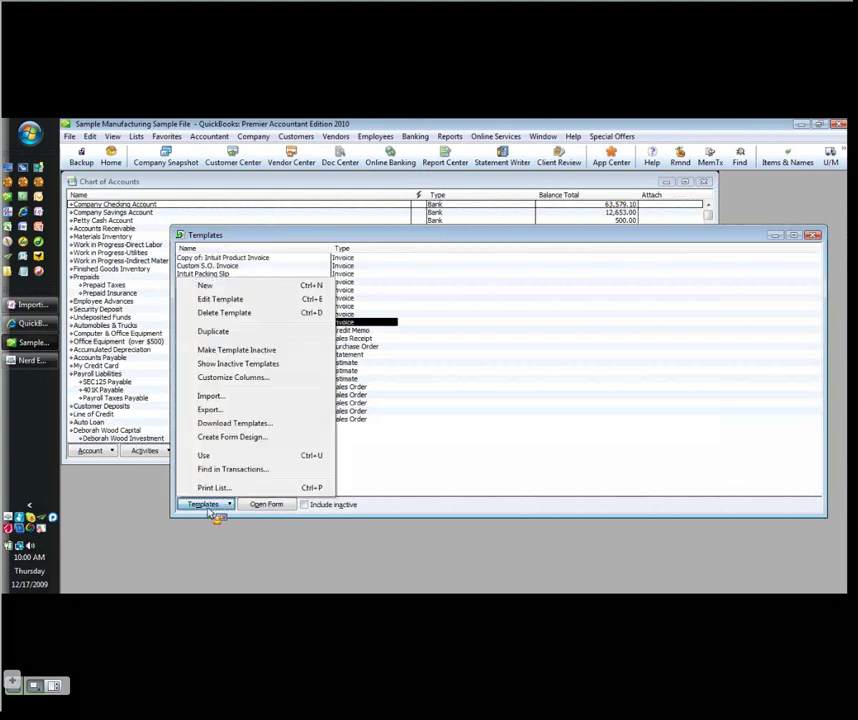
left_click(226, 422)
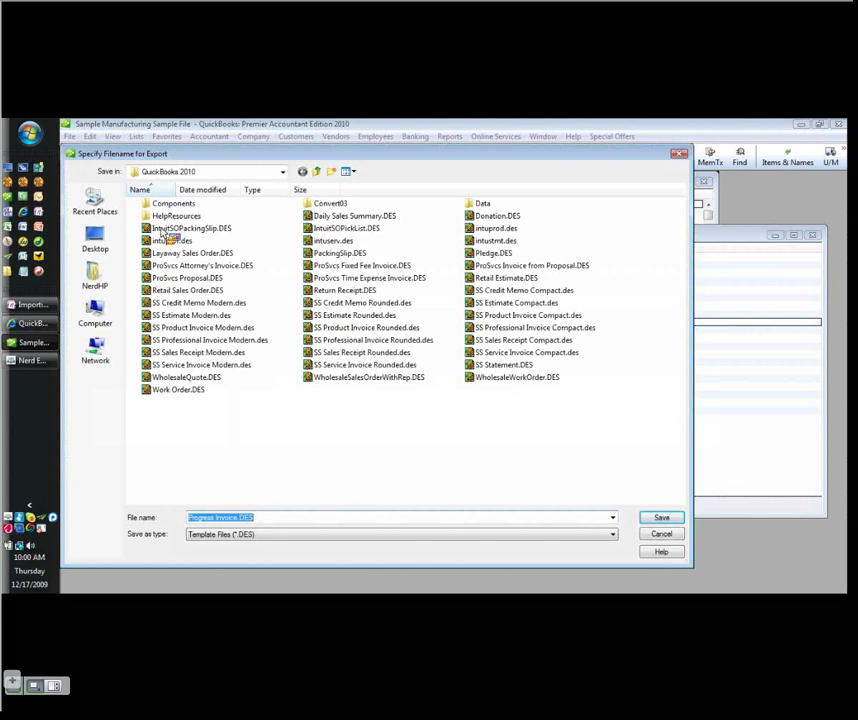
left_click_drag(161, 233, 188, 223)
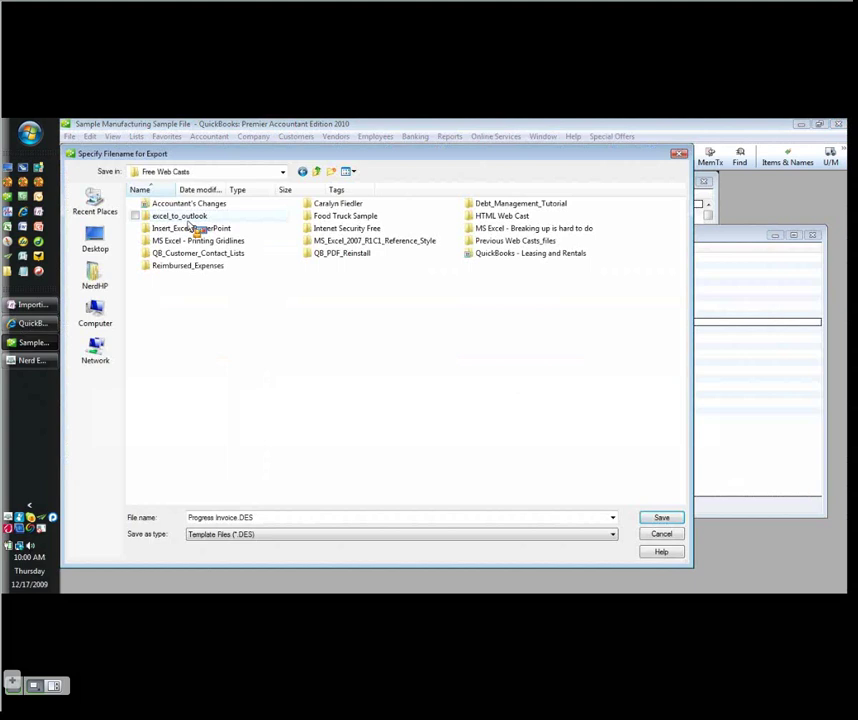
left_click(331, 172)
type("Import Export")
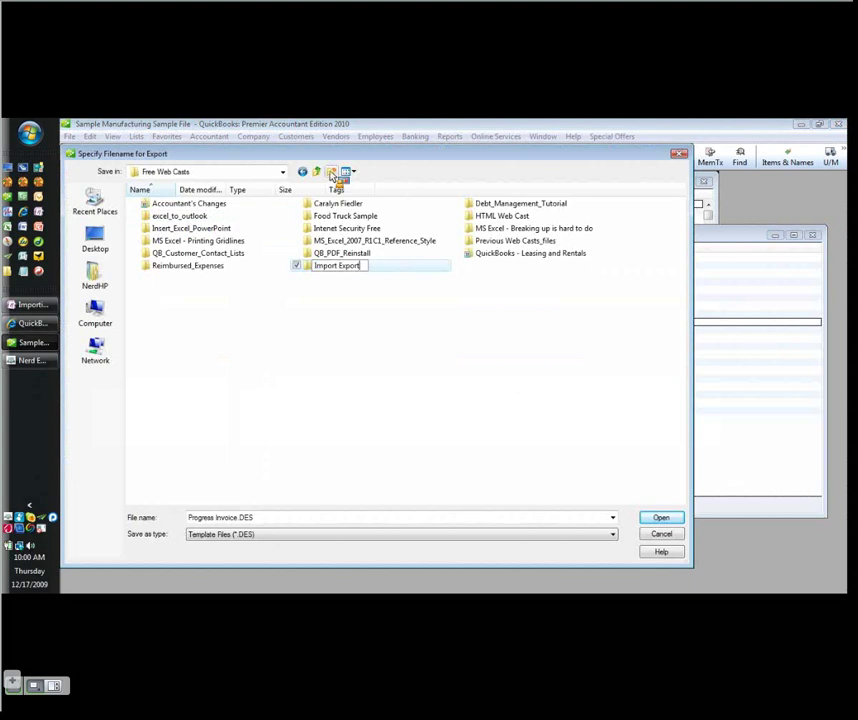
type(" Lists and Templates")
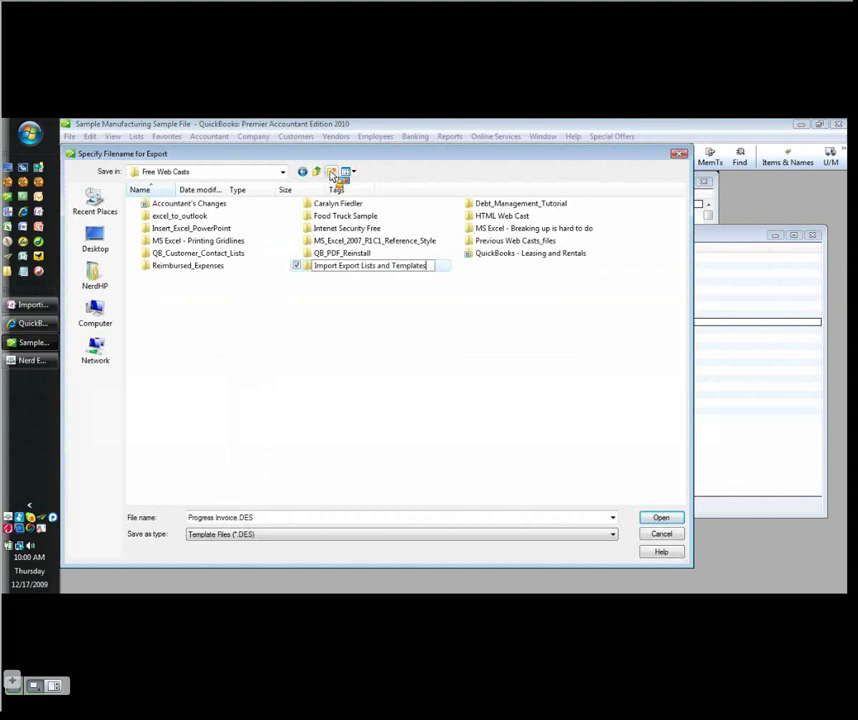
key("Return")
key("Return")
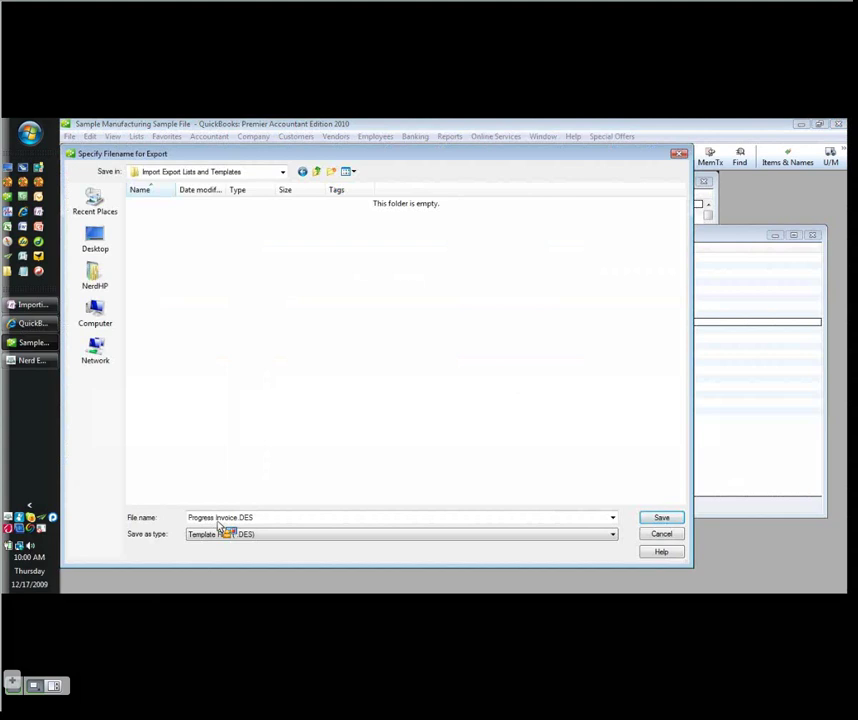
Rename the export file to Gorgeous Invoice.DES and save it
left_click_drag(220, 517, 168, 516)
type("G")
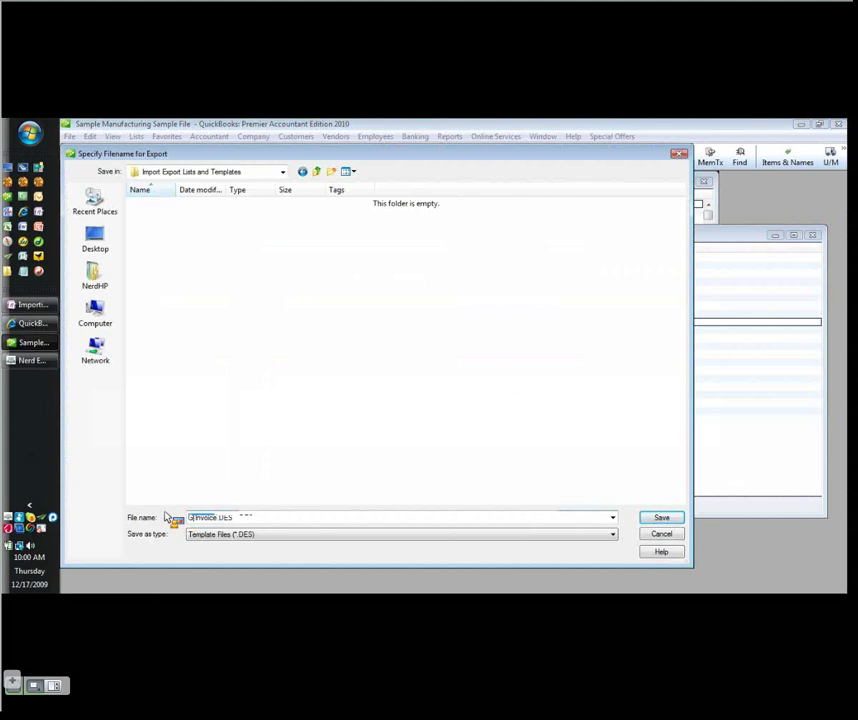
type("orgeous")
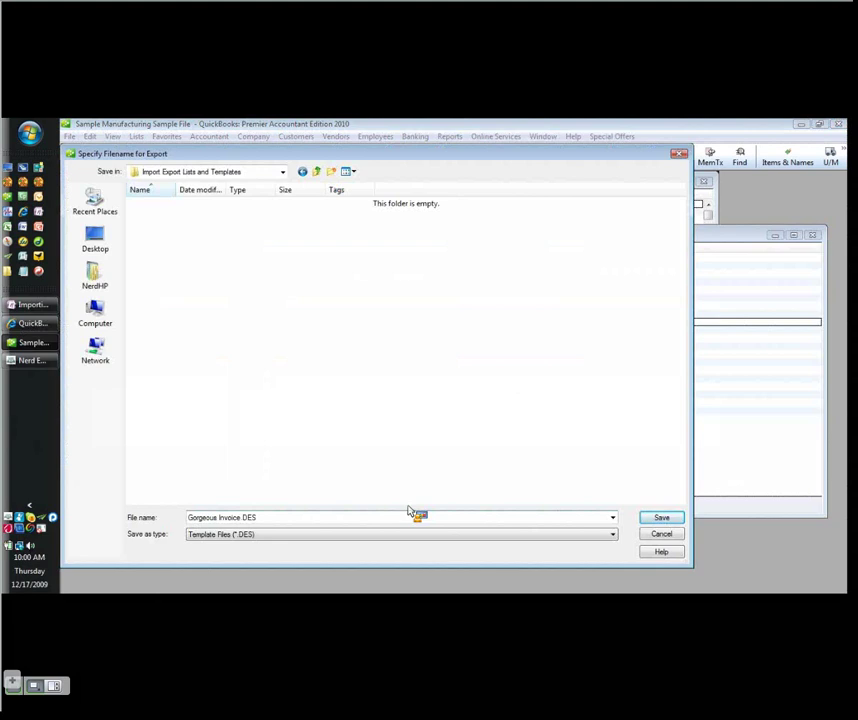
left_click(652, 519)
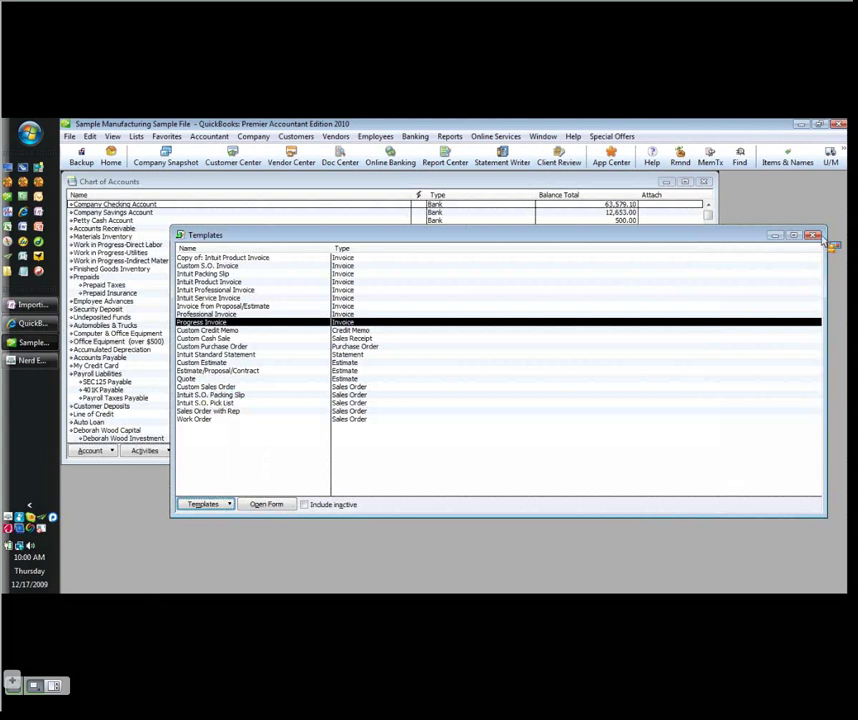
key("Down")
key("Down")
key("Down")
key("Down")
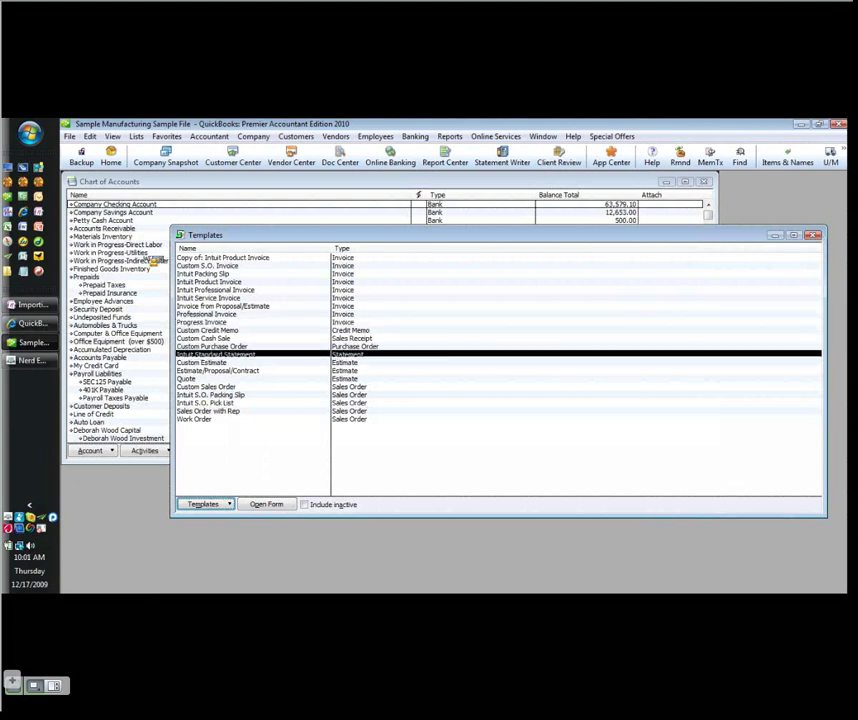
Browse from Documents to the export folder showing the 12 KB Gorgeous Invoice.DES file
key("super")
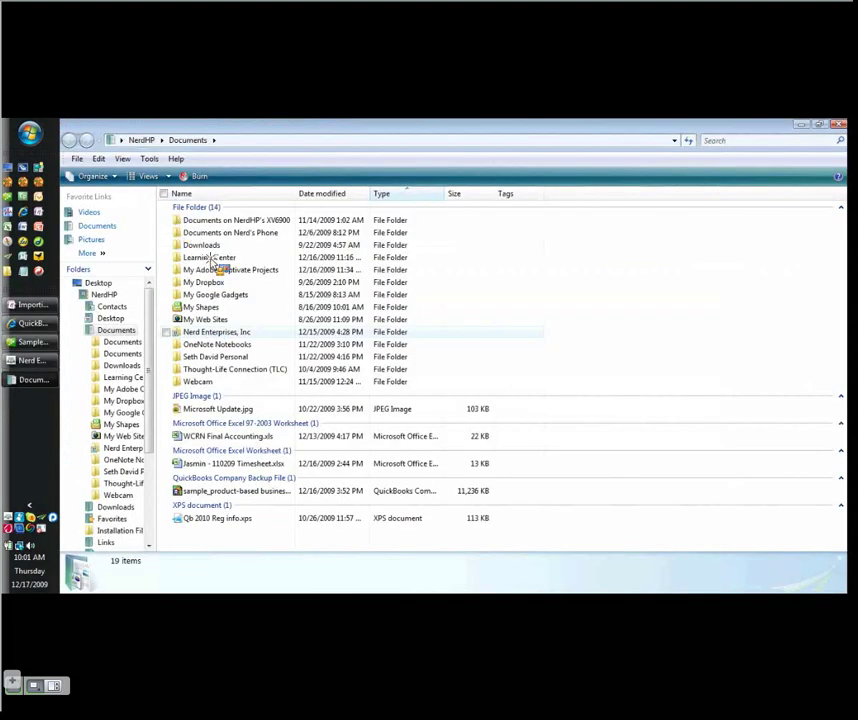
left_click_drag(213, 258, 245, 226)
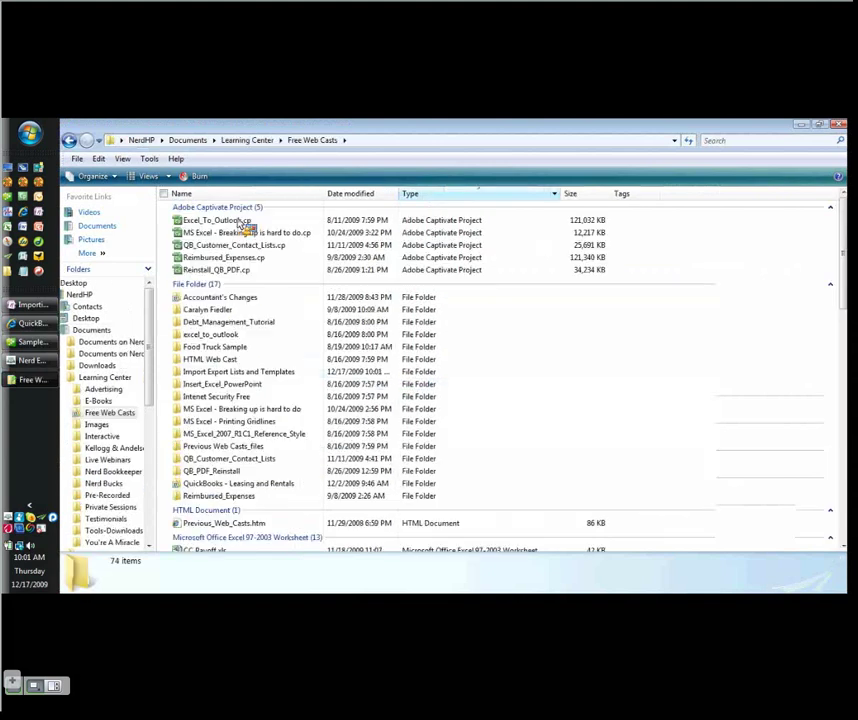
left_click_drag(245, 226, 822, 240)
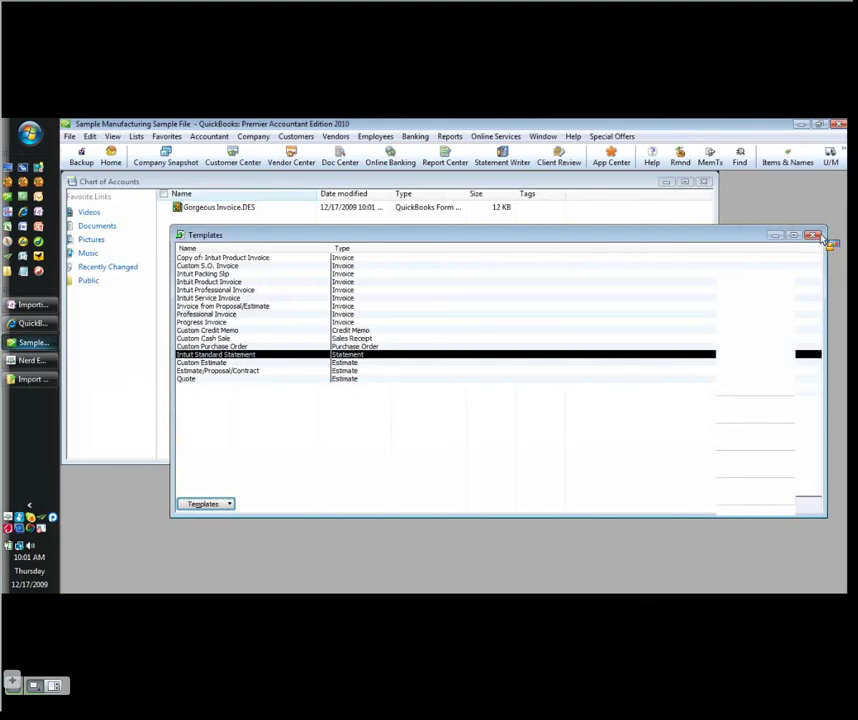
Export Chart of Accounts, Customer List and Vendor List to an IIF file named COA_CUST_VEND
left_click_drag(822, 240, 822, 240)
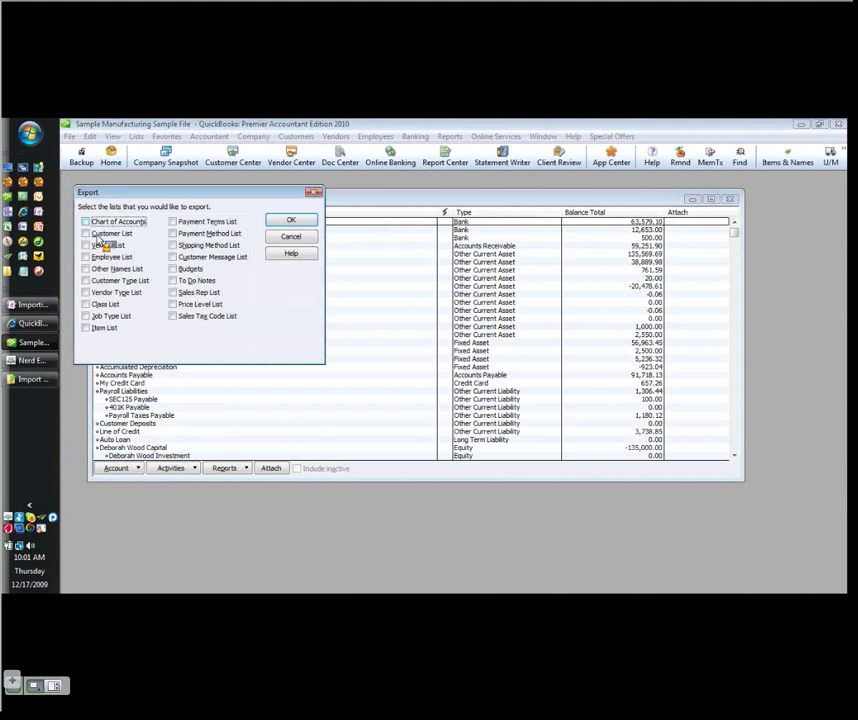
left_click(97, 233)
left_click(93, 245)
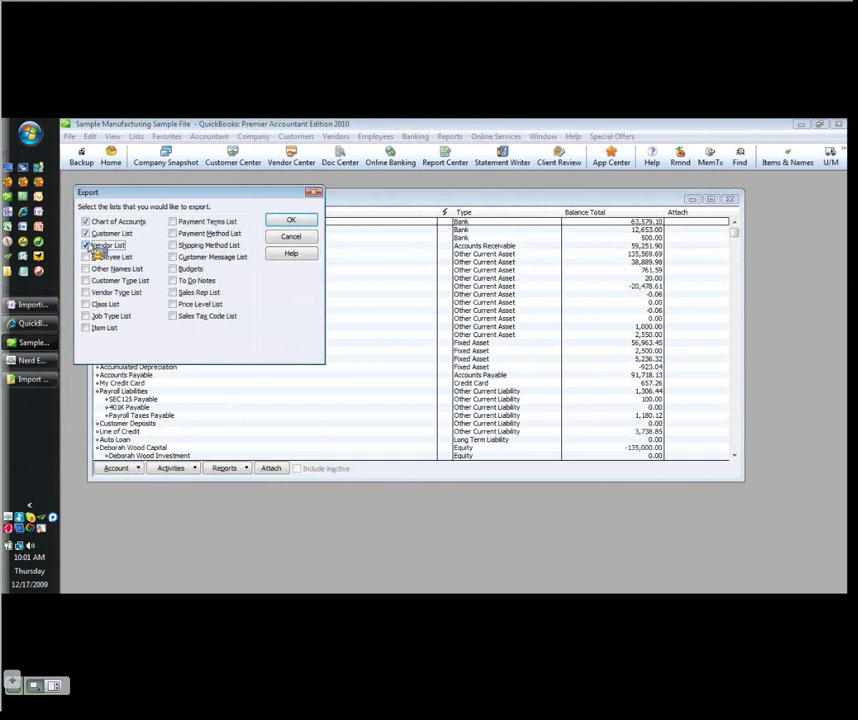
left_click(299, 222)
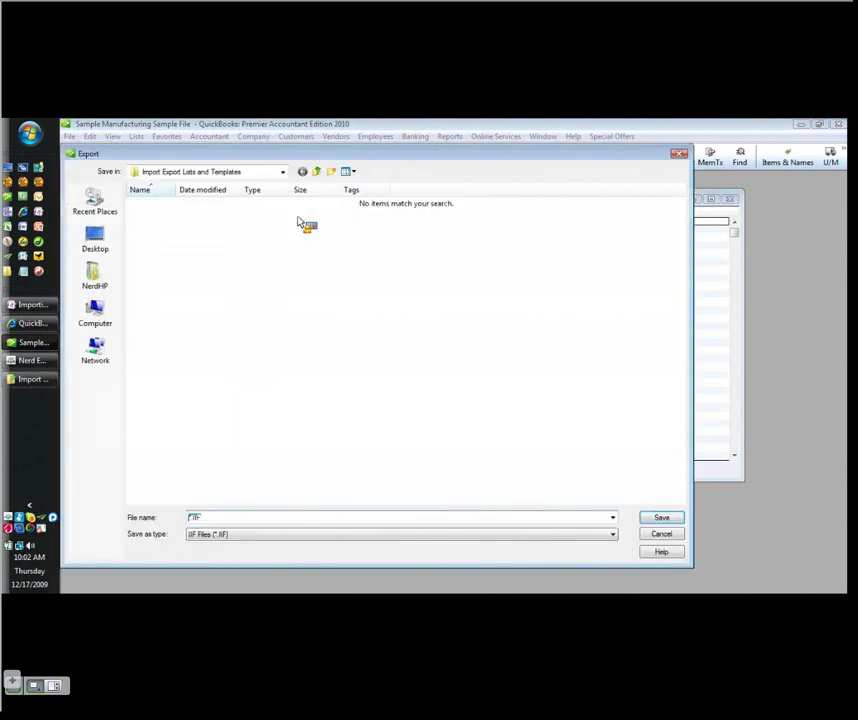
type("COA.IIFCUST_VEND")
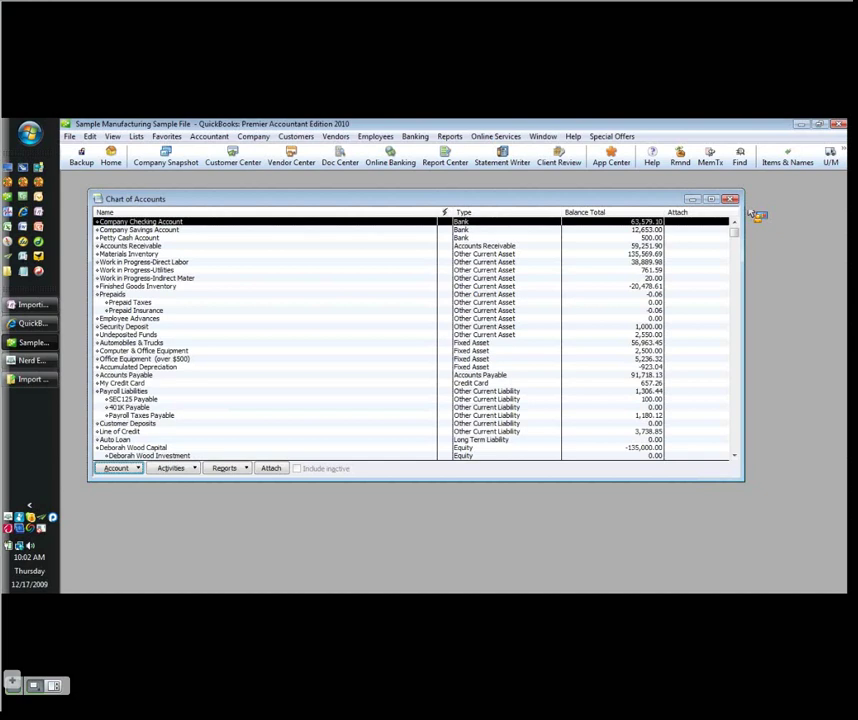
Close the current company, start a new company skipping the interview, and name it Lists & Templates
key("Escape")
left_click(70, 136)
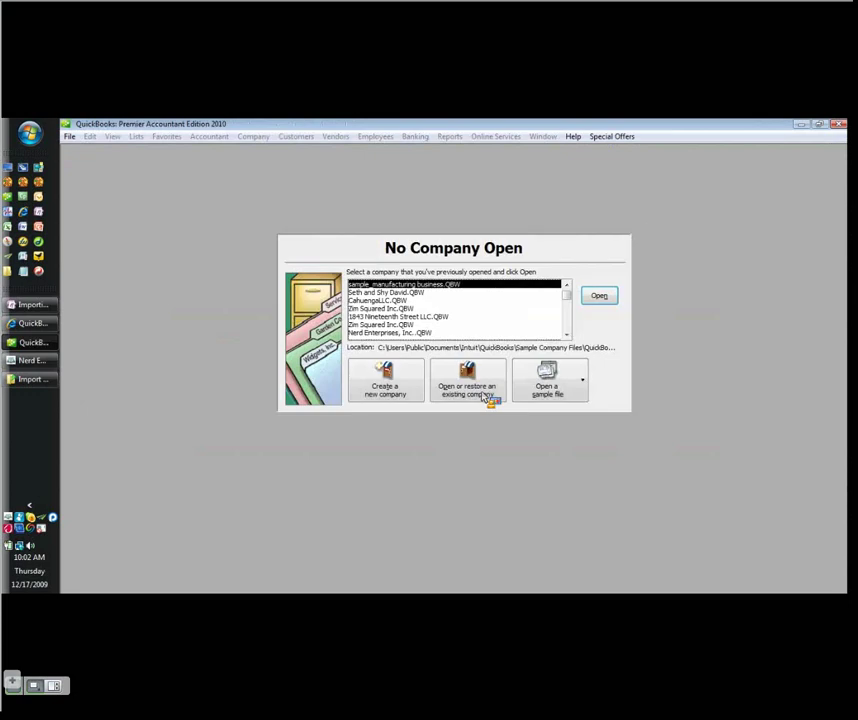
left_click(385, 380)
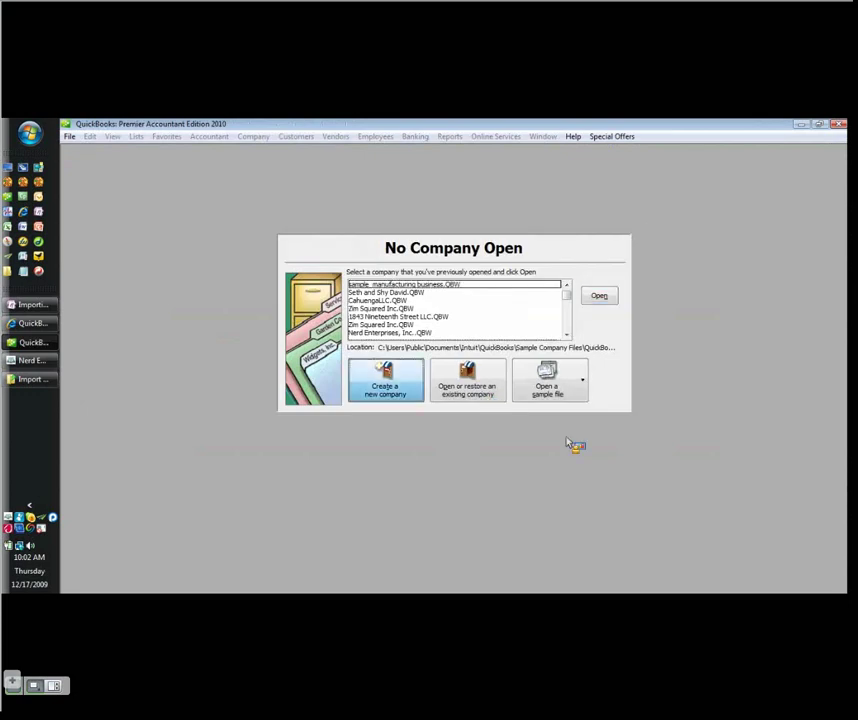
left_click(569, 423)
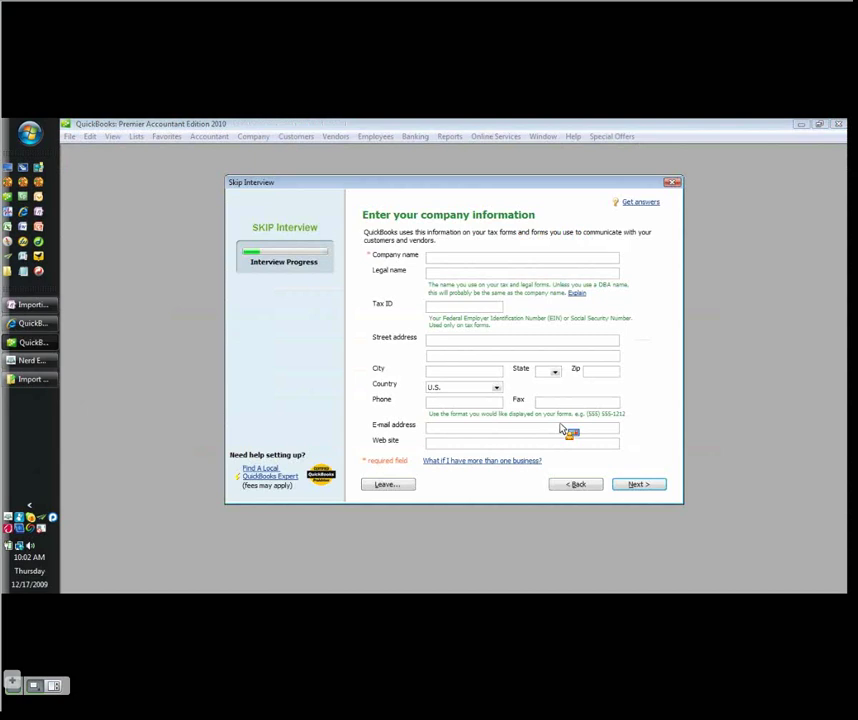
type("Lists &")
Choose S Corporation as the tax structure and keep January as the fiscal year start
left_click(655, 484)
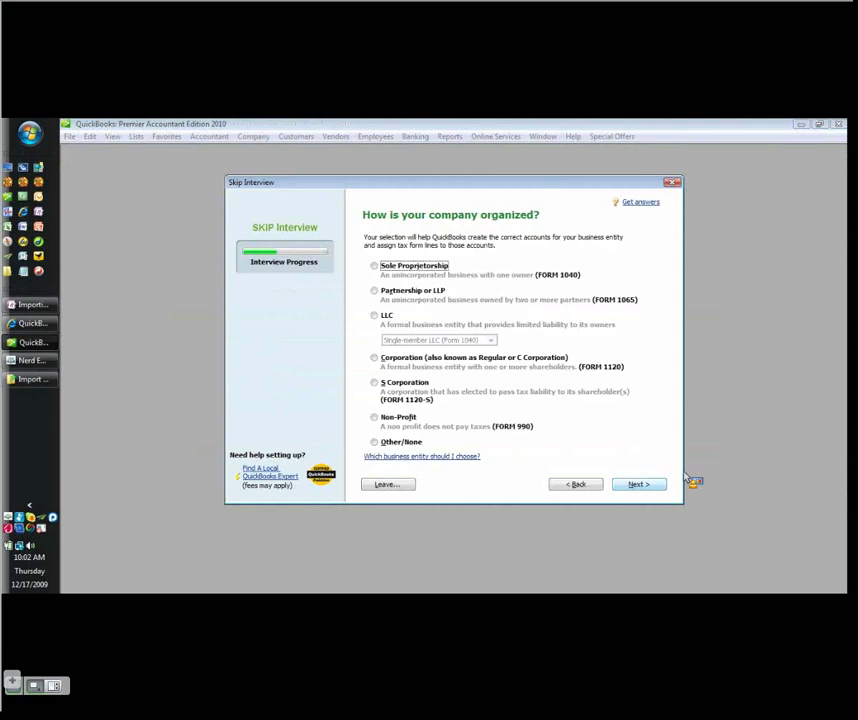
left_click(407, 401)
key("Return")
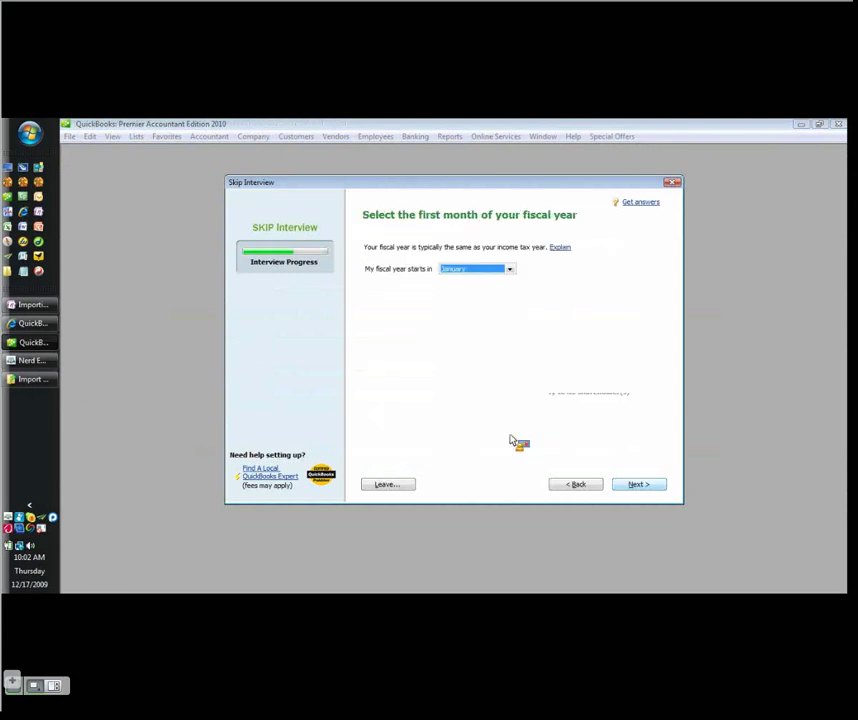
left_click(639, 484)
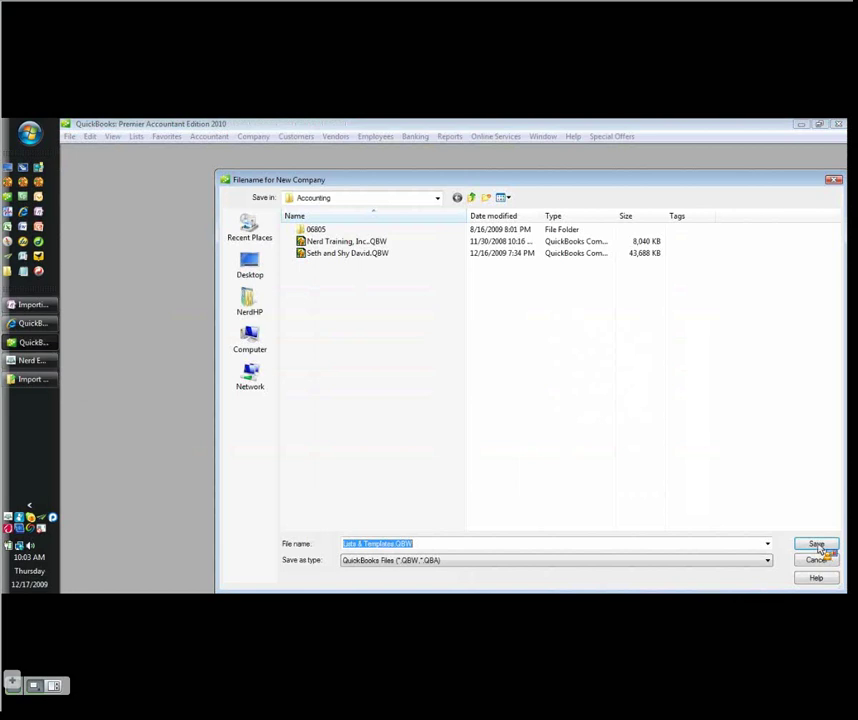
Save the new company file as Lists & Templates.QBW
left_click(817, 545)
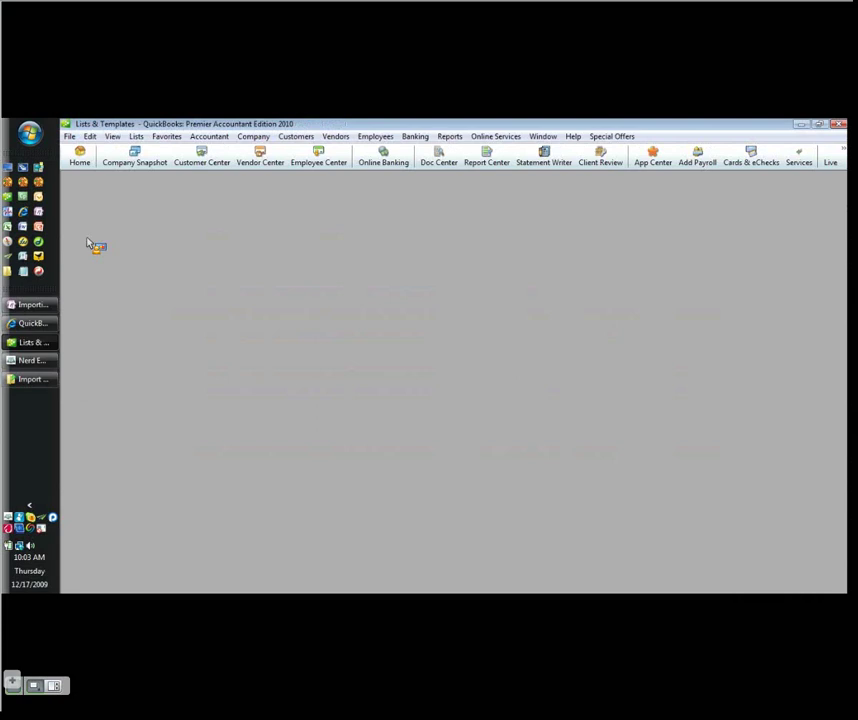
Import COA_CUST_VEND.IIF to load the chart of accounts, customers and vendors
left_click(69, 136)
mouse_move(93, 237)
mouse_move(259, 237)
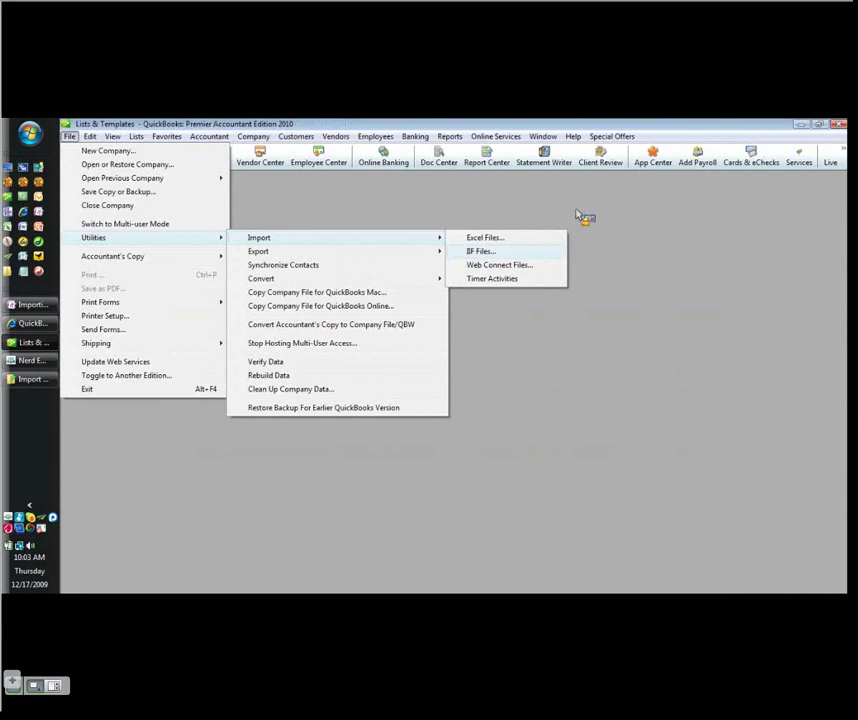
key("alt+l")
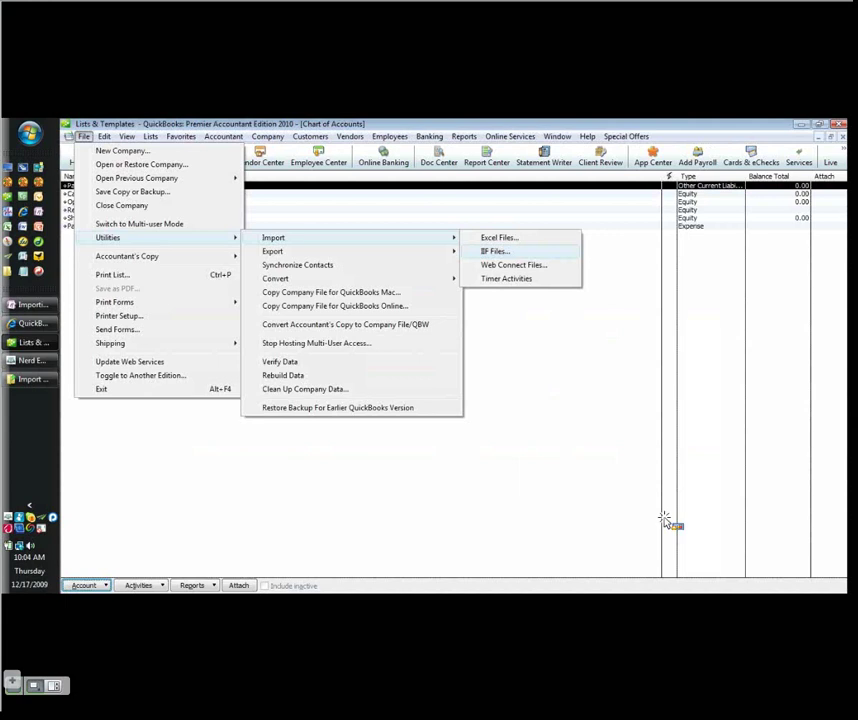
key("Return")
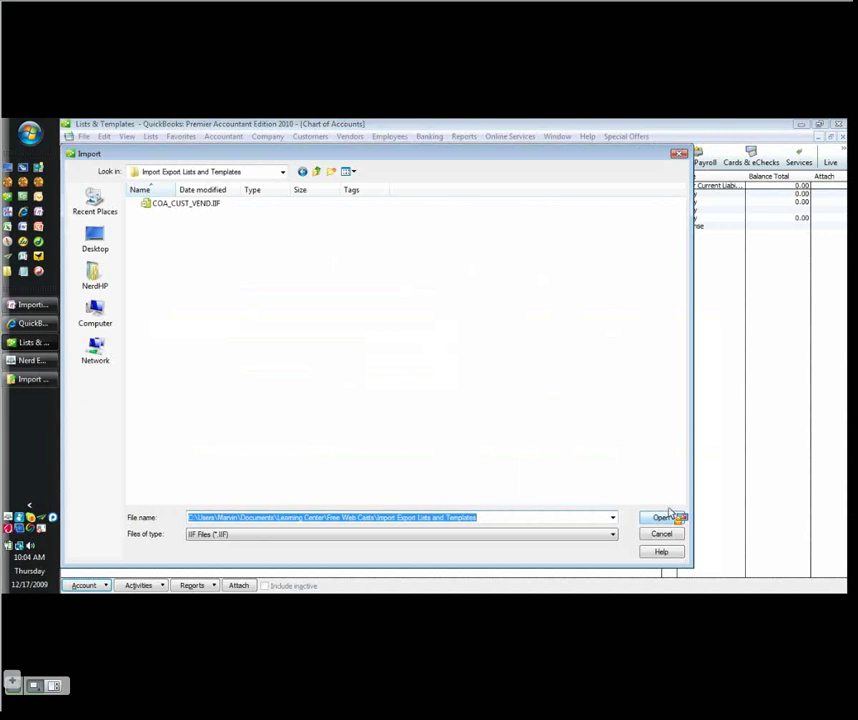
left_click(165, 204)
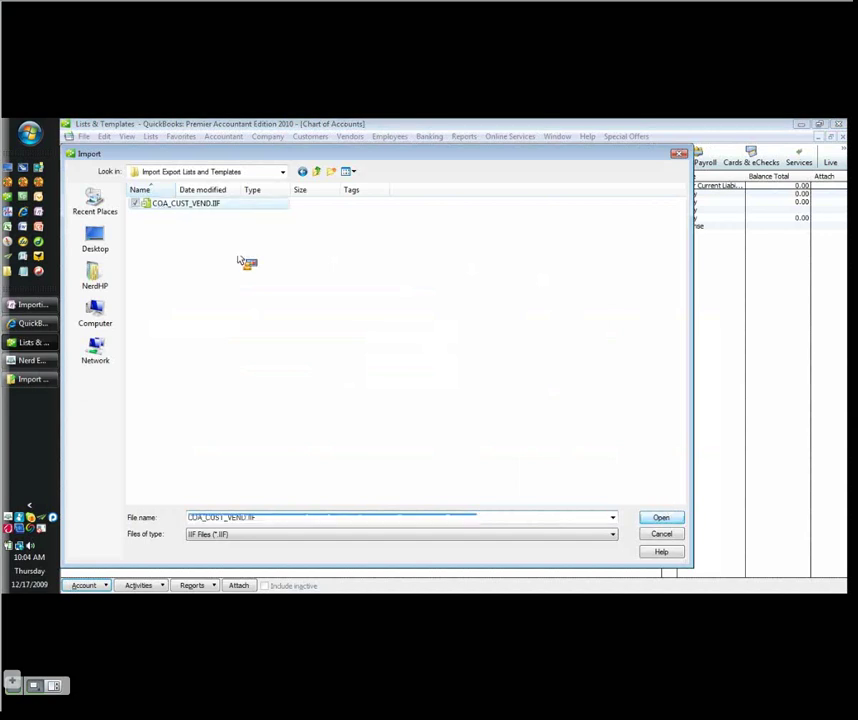
left_click(662, 520)
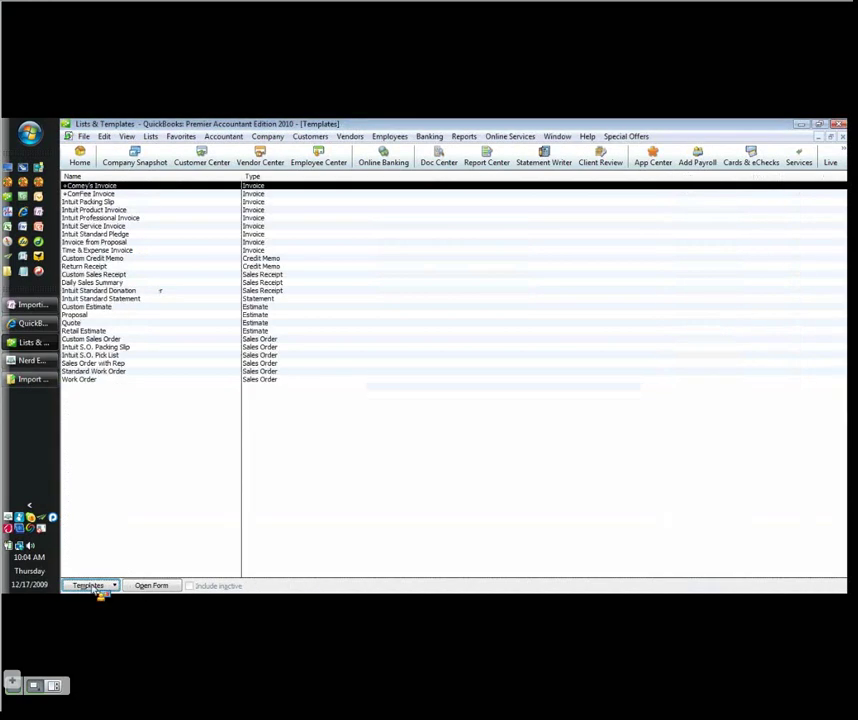
Import Gorgeous Invoice.DES through the Templates menu into the templates list
left_click(90, 586)
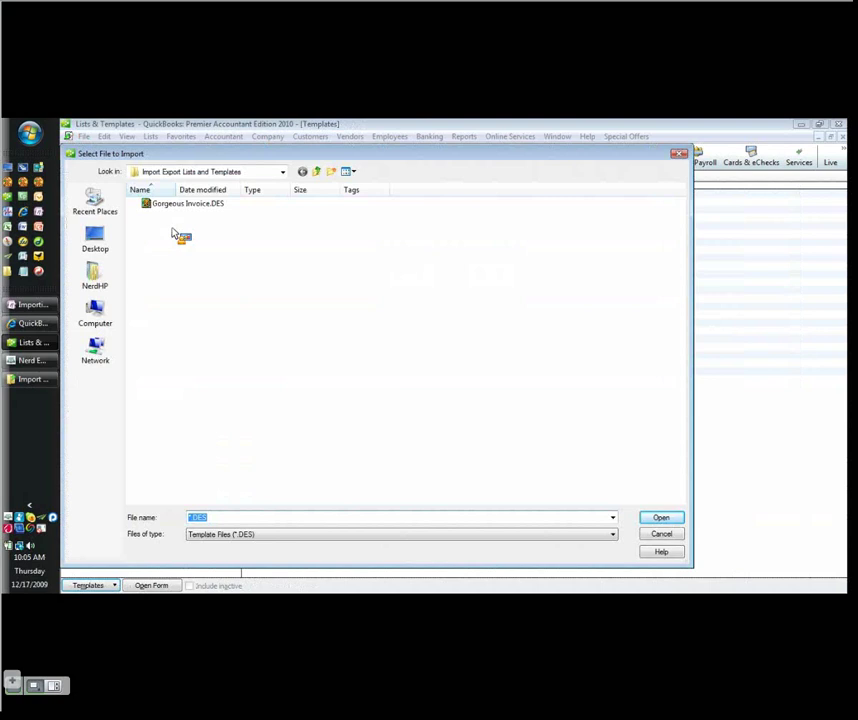
left_click(183, 206)
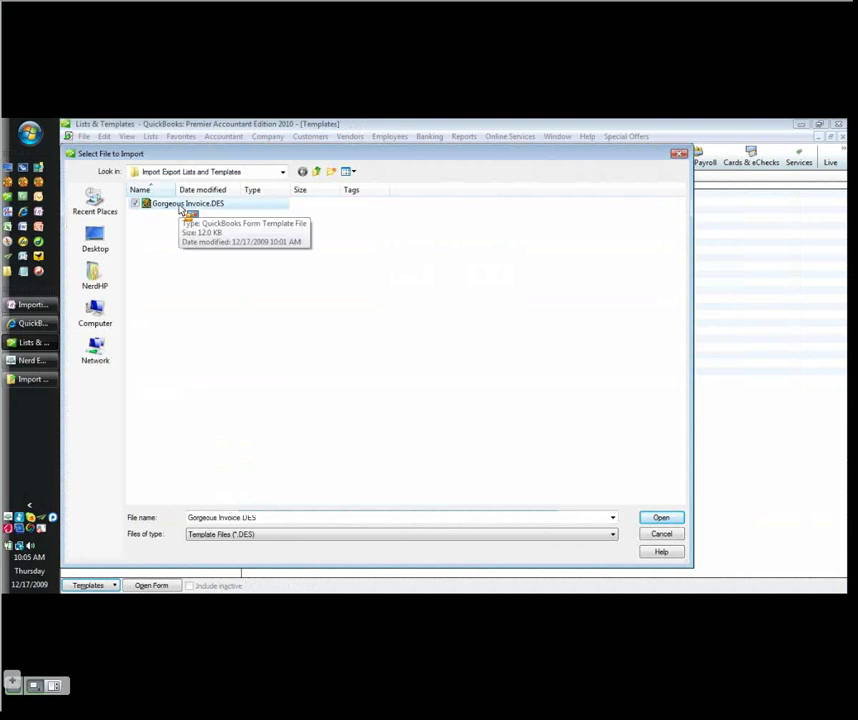
left_click(652, 519)
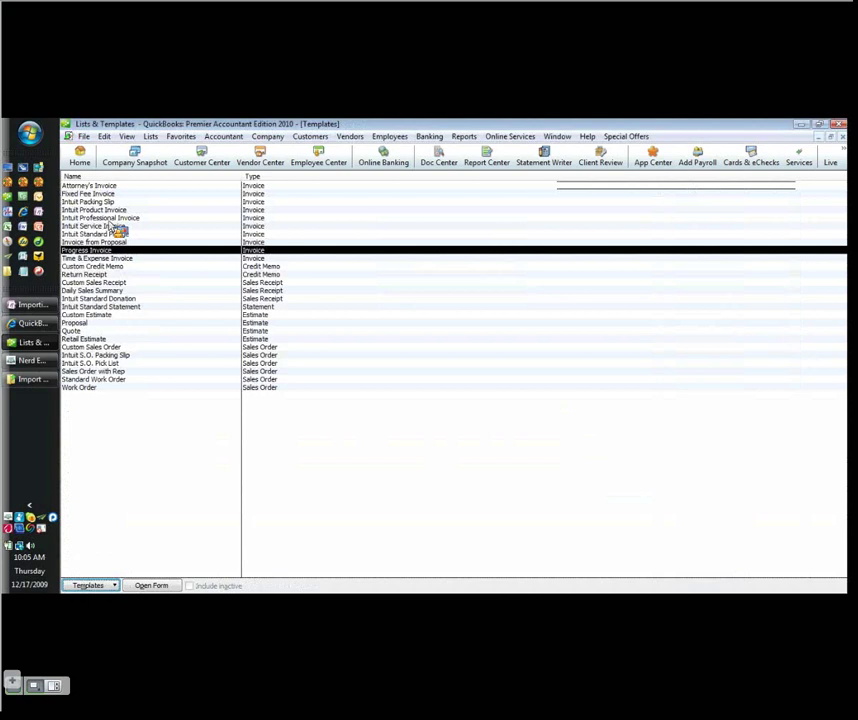
Open the Chart of Accounts with the imported accounts and show the Account button's actions
key("alt+l")
key("Return")
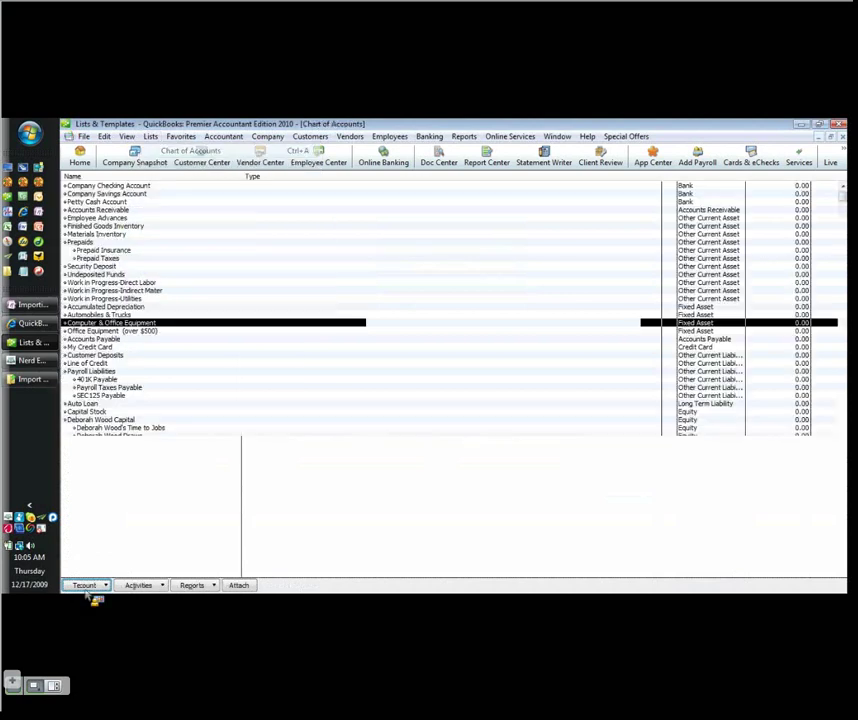
left_click(90, 587)
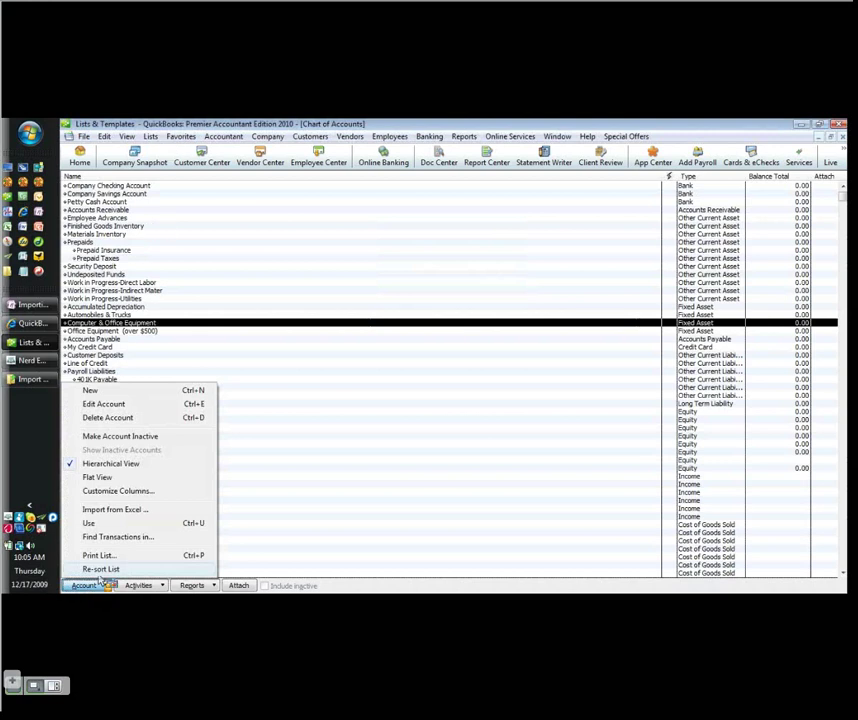
left_click(104, 589)
left_click(104, 589)
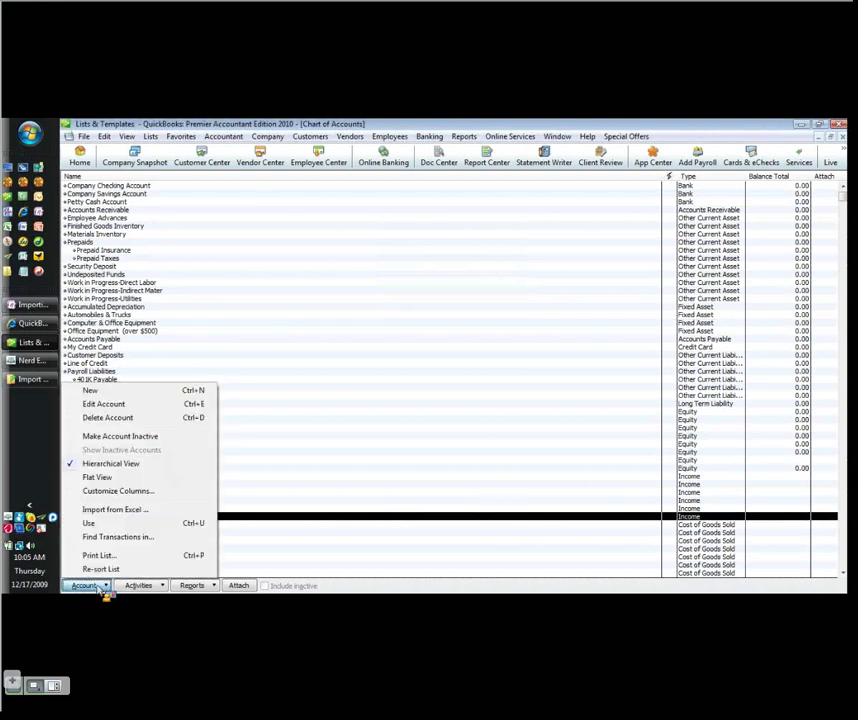
Dismiss the Excel import window and close the Chart of Accounts window
left_click(149, 511)
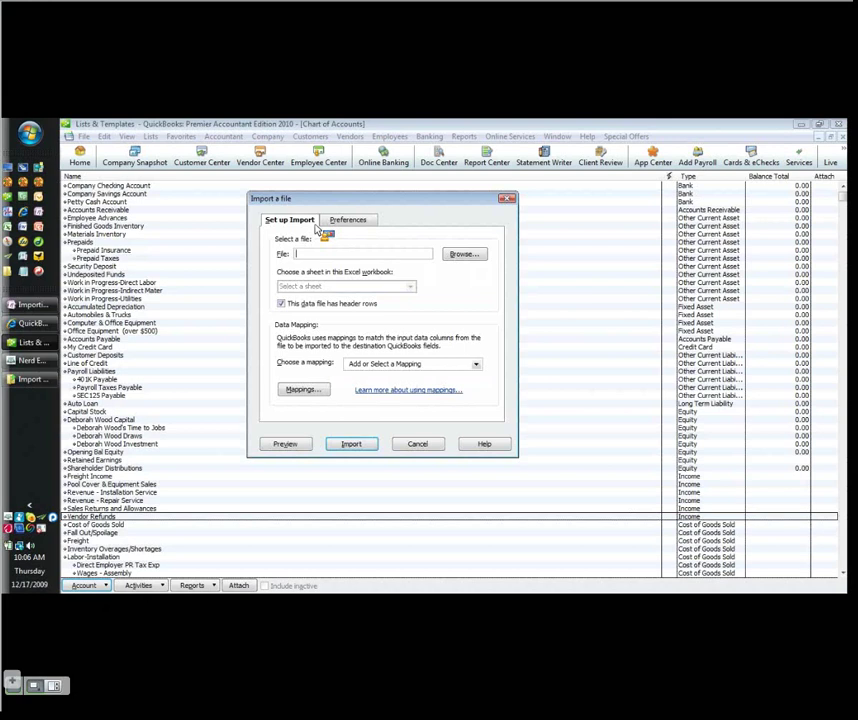
left_click(259, 298)
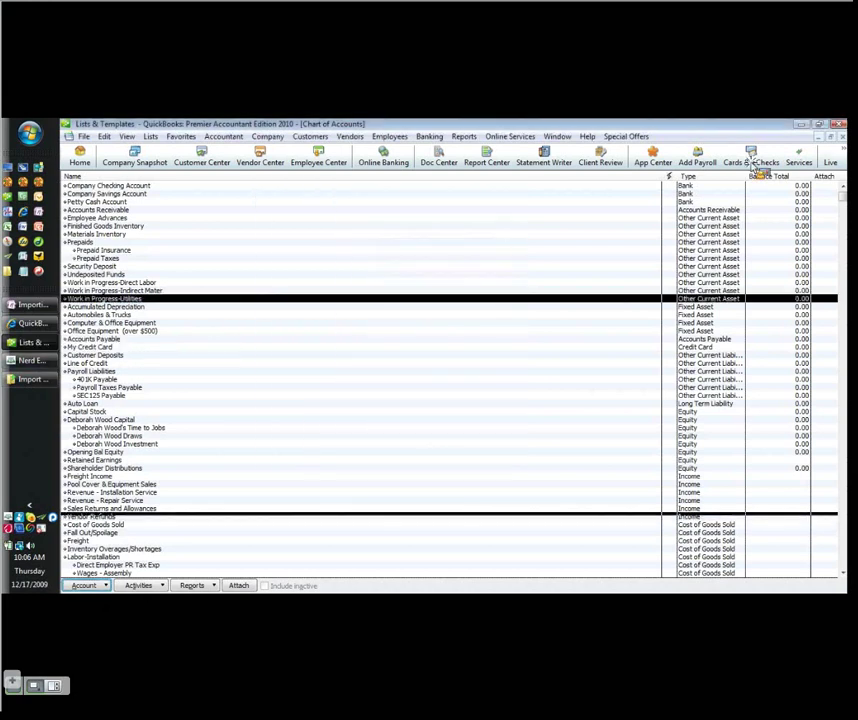
left_click(842, 138)
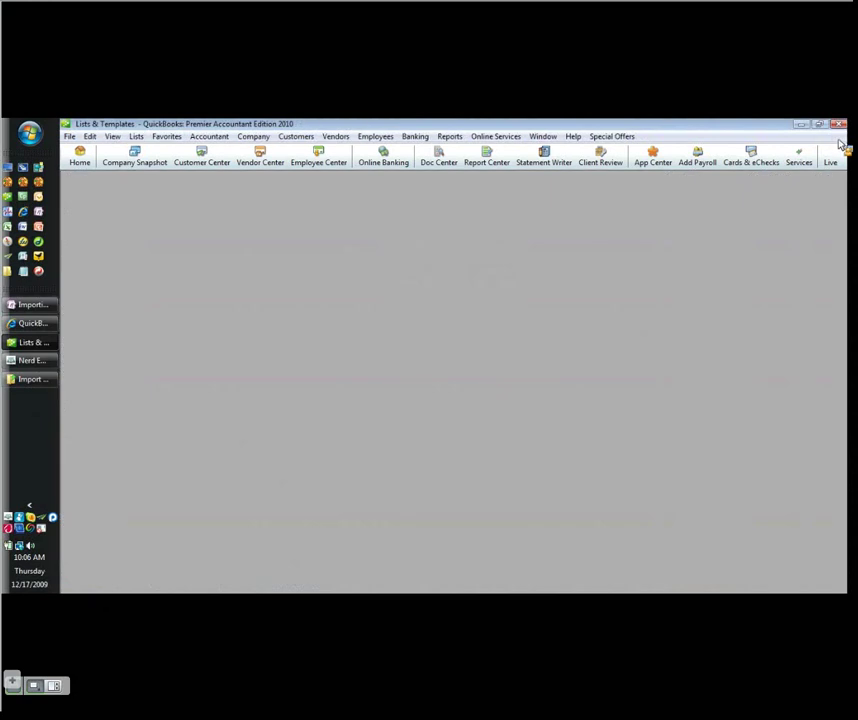